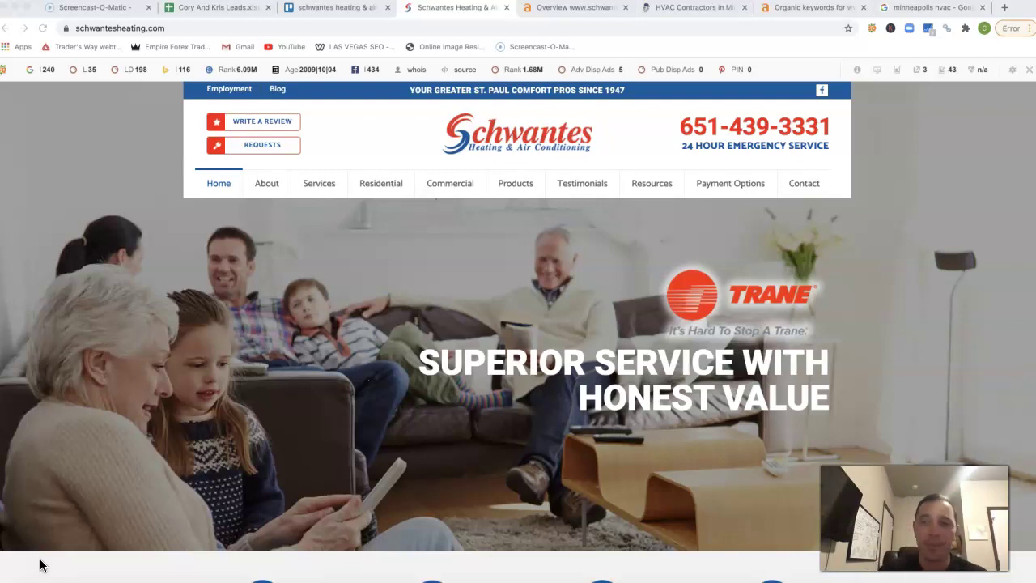
# - Copy the link behind the customer reviews badge on the Schwantes homepage
pyautogui.scroll(-2, 544, 403)
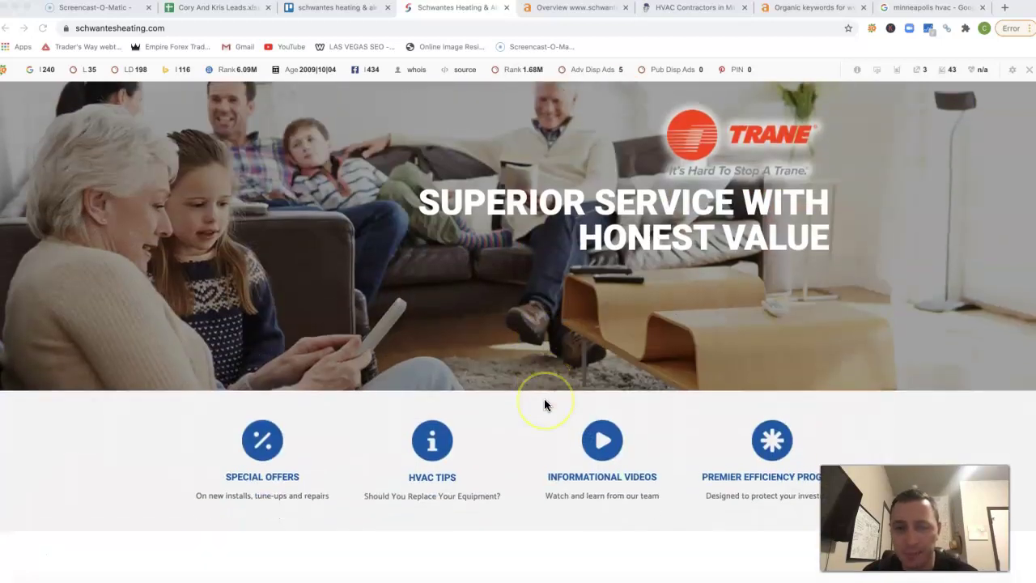
pyautogui.scroll(-15, 545, 404)
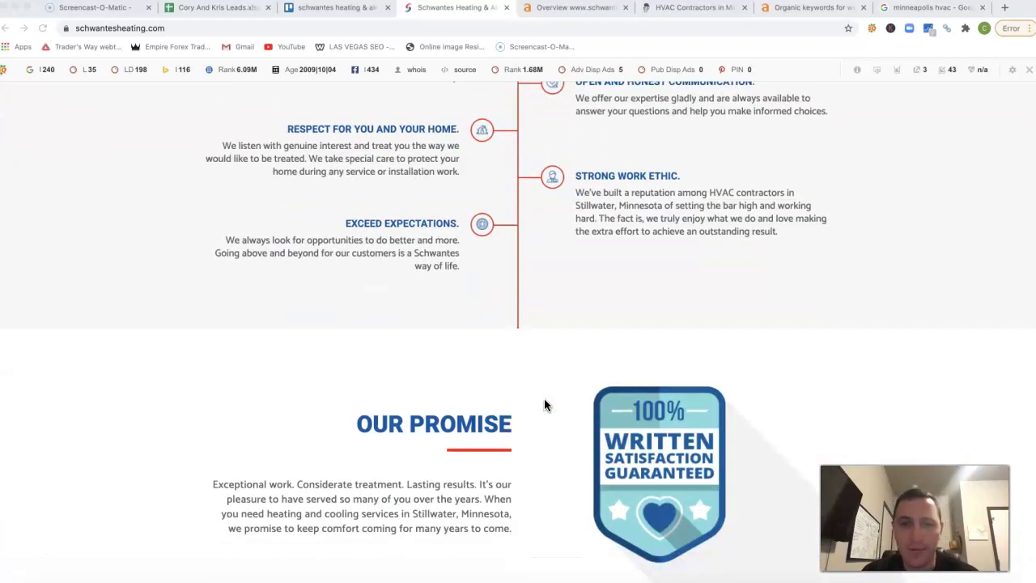
pyautogui.scroll(-6, 544, 398)
pyautogui.scroll(6, 544, 398)
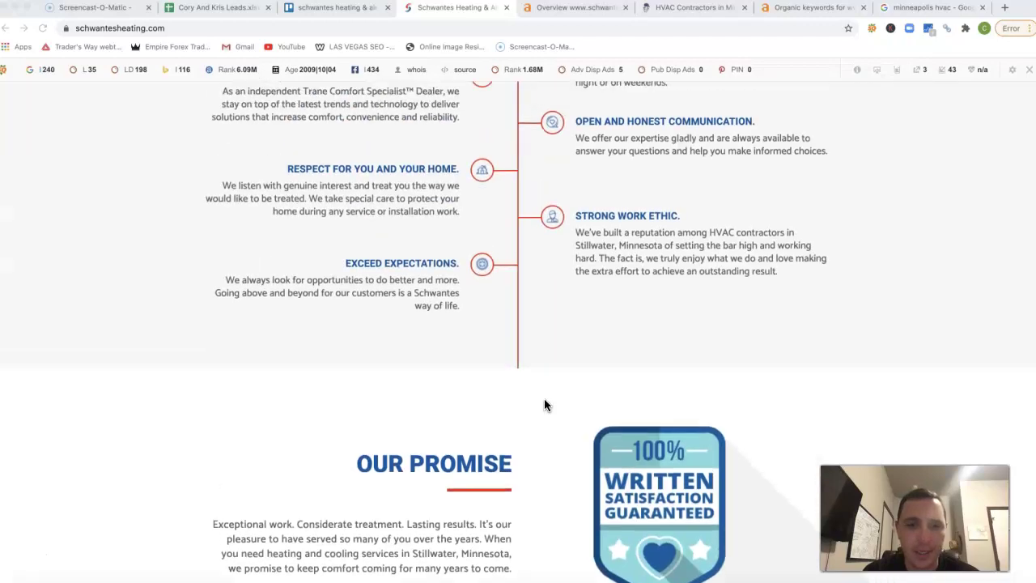
pyautogui.scroll(5, 544, 404)
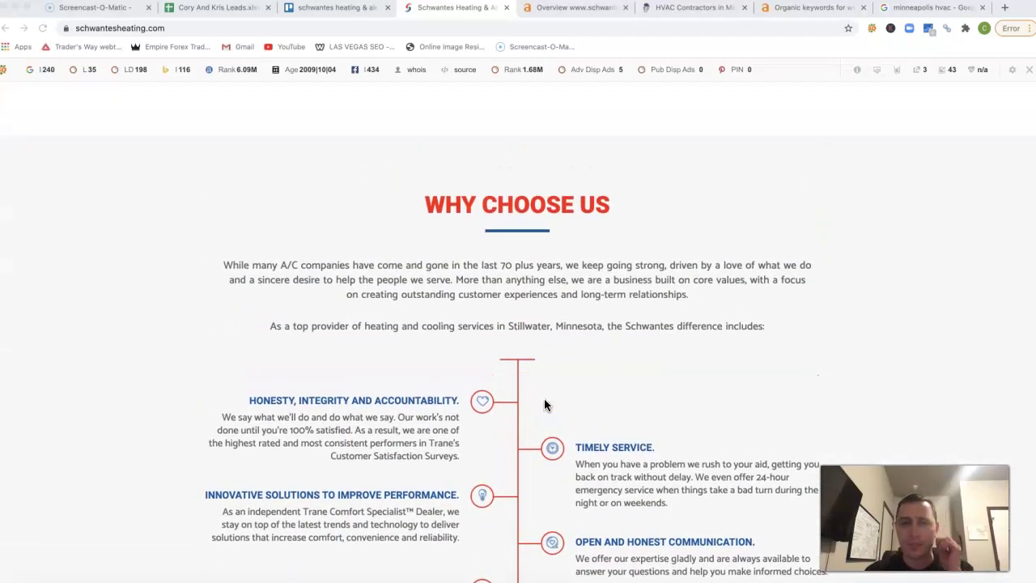
pyautogui.scroll(15, 544, 404)
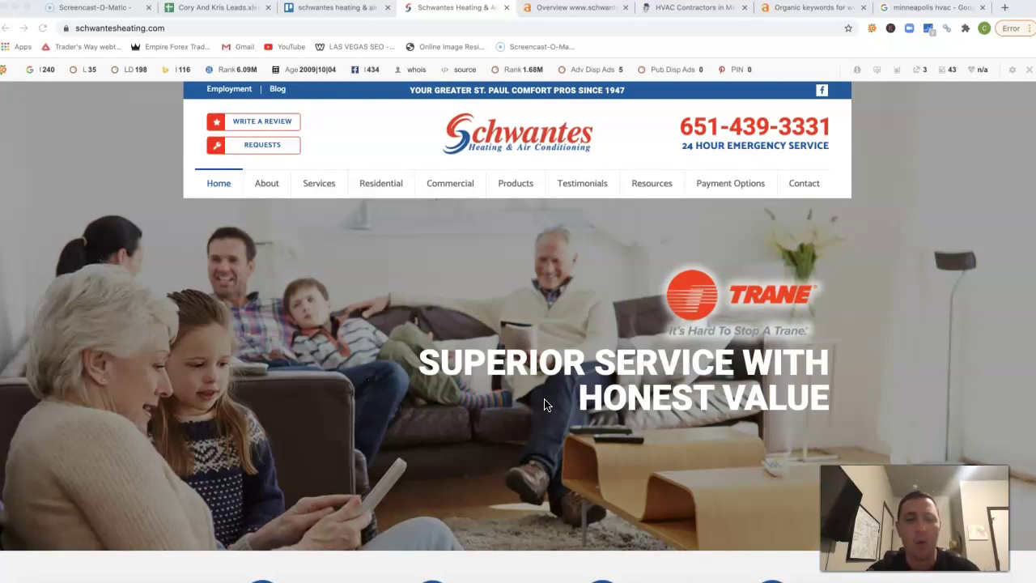
pyautogui.scroll(-7, 544, 405)
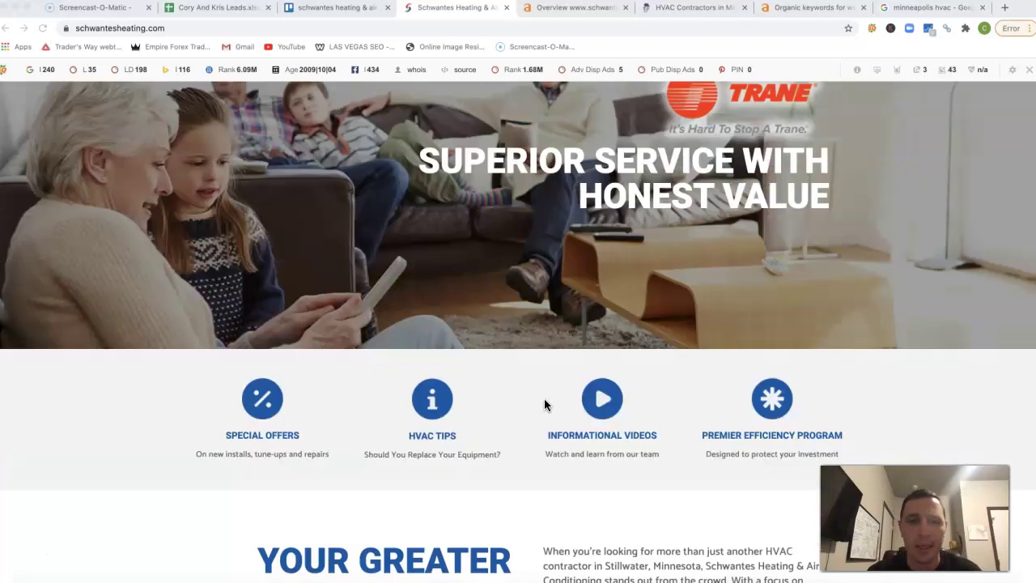
pyautogui.rightClick(430, 365)
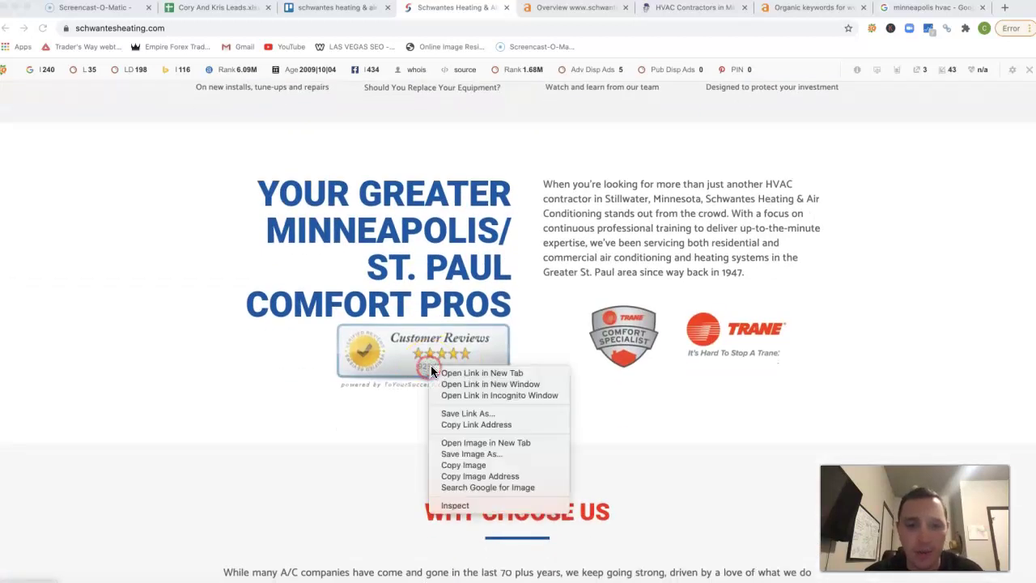
pyautogui.click(484, 416)
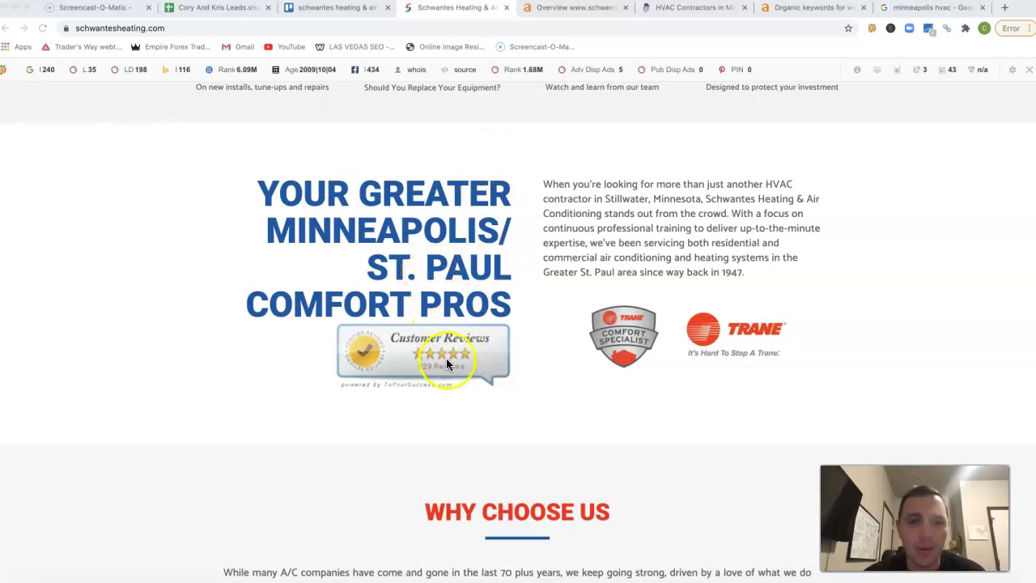
# - Start saving the satisfaction guarantee badge image, then cancel the save
pyautogui.scroll(-5, 547, 518)
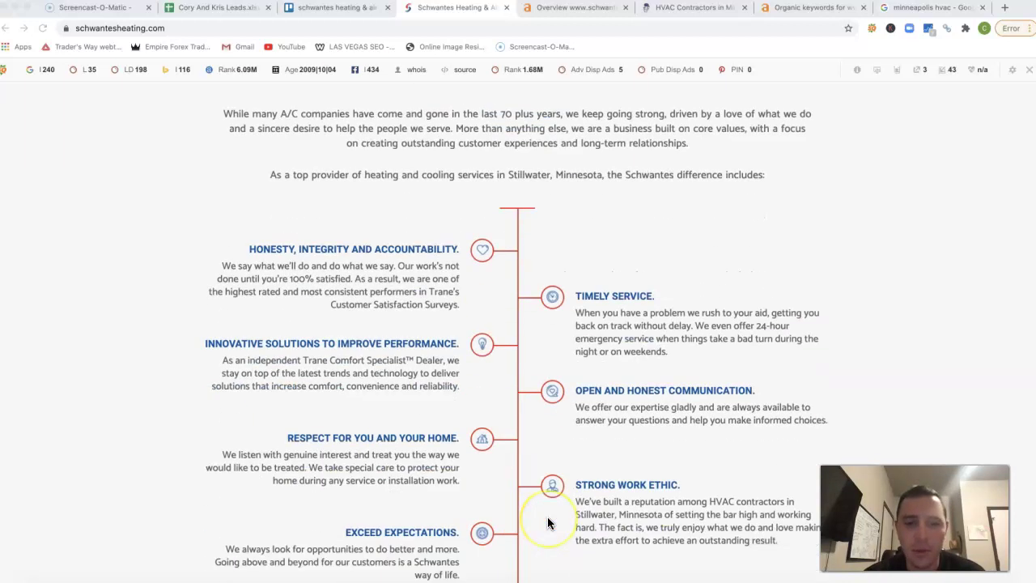
pyautogui.scroll(-5, 547, 522)
pyautogui.rightClick(681, 246)
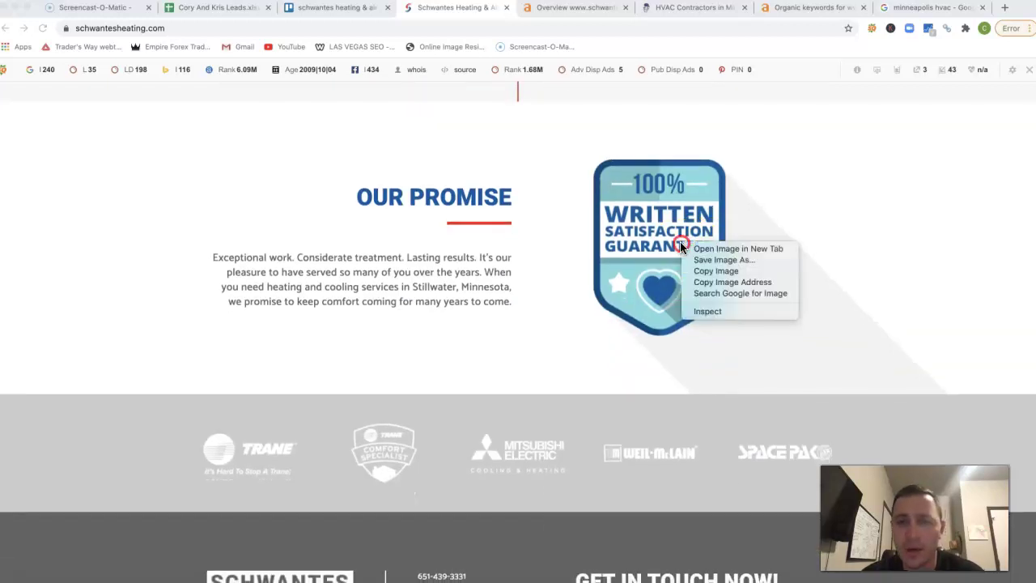
pyautogui.click(716, 260)
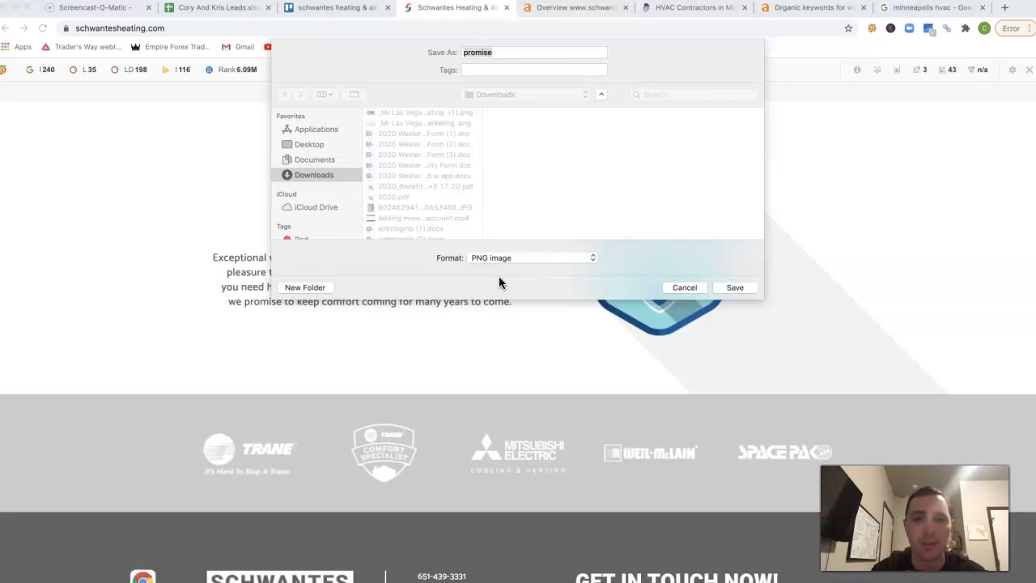
pyautogui.click(683, 290)
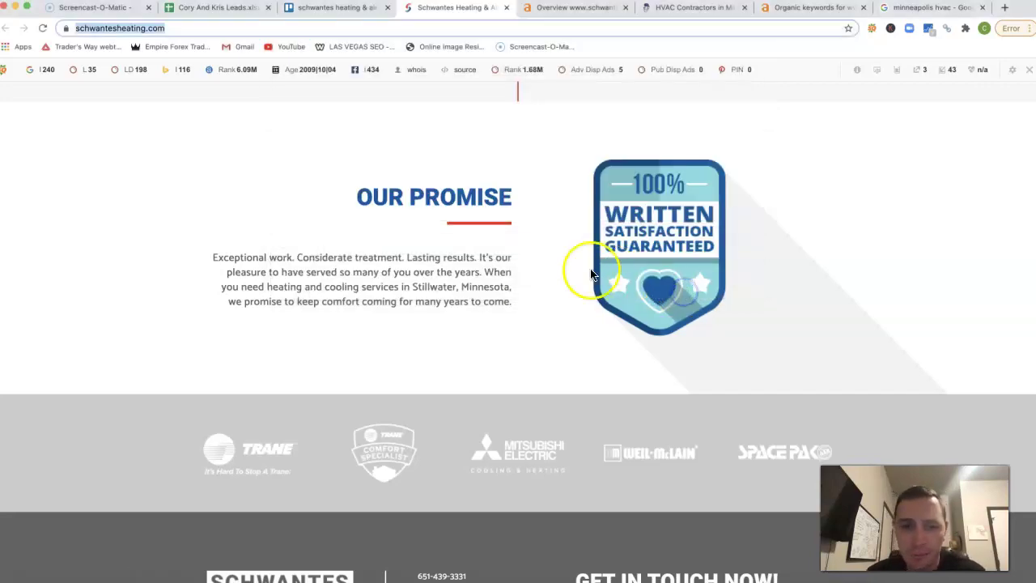
# - Return to the top of the homepage and switch to the 'minneapolis hvac' Google results
pyautogui.scroll(15, 575, 275)
pyautogui.scroll(7, 576, 277)
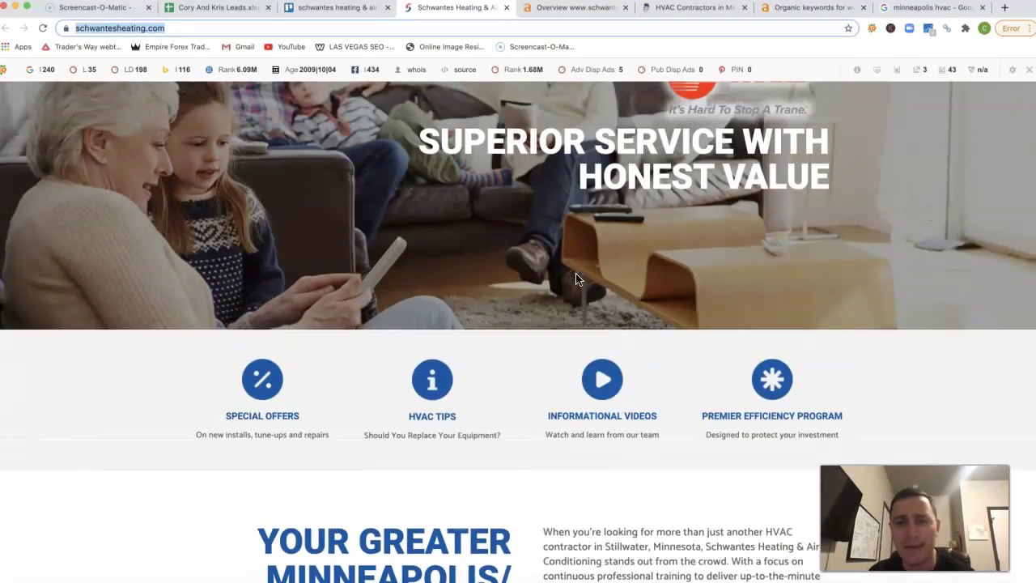
pyautogui.scroll(-9, 576, 277)
pyautogui.scroll(-4, 576, 279)
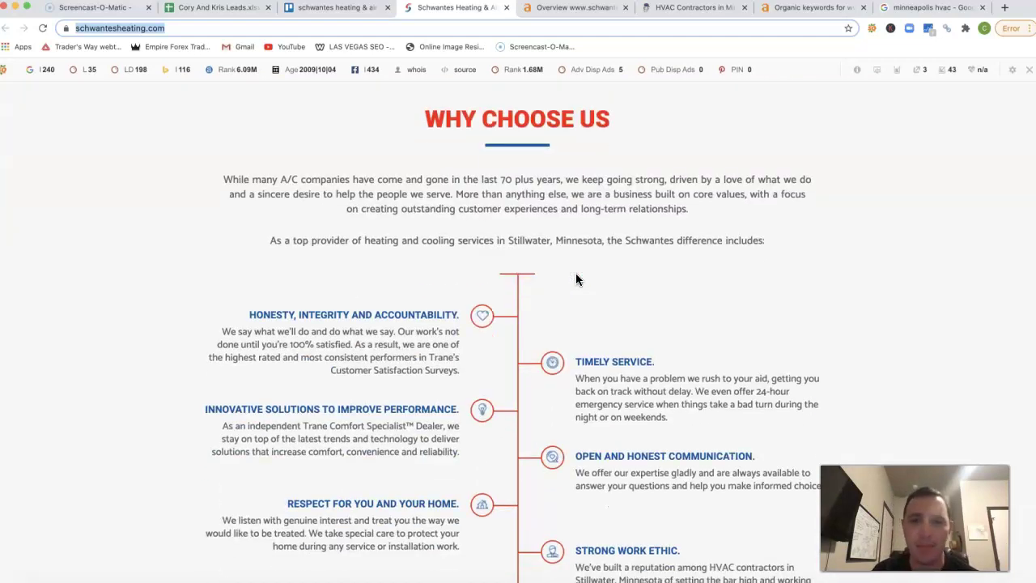
pyautogui.scroll(9, 576, 280)
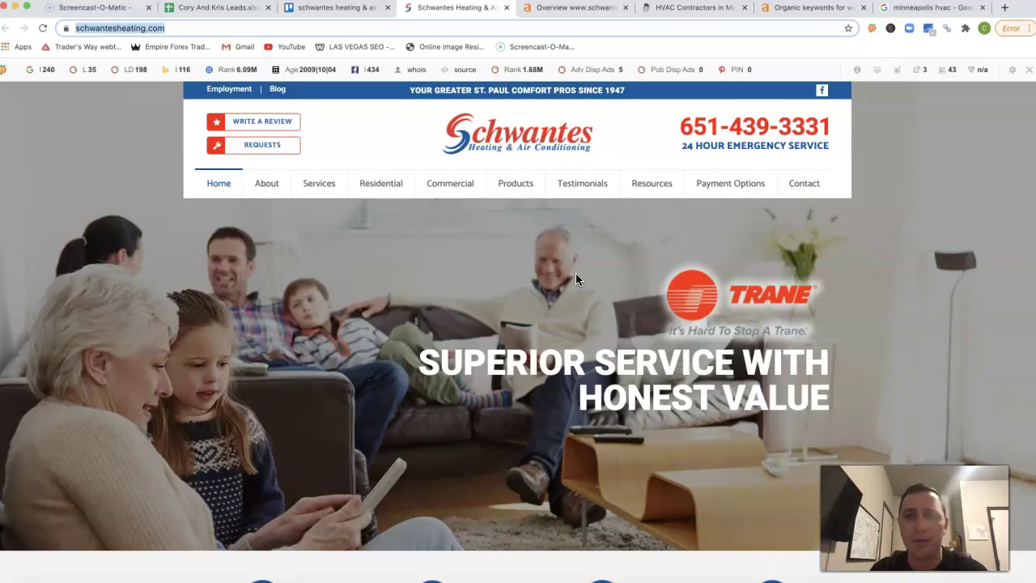
pyautogui.click(923, 8)
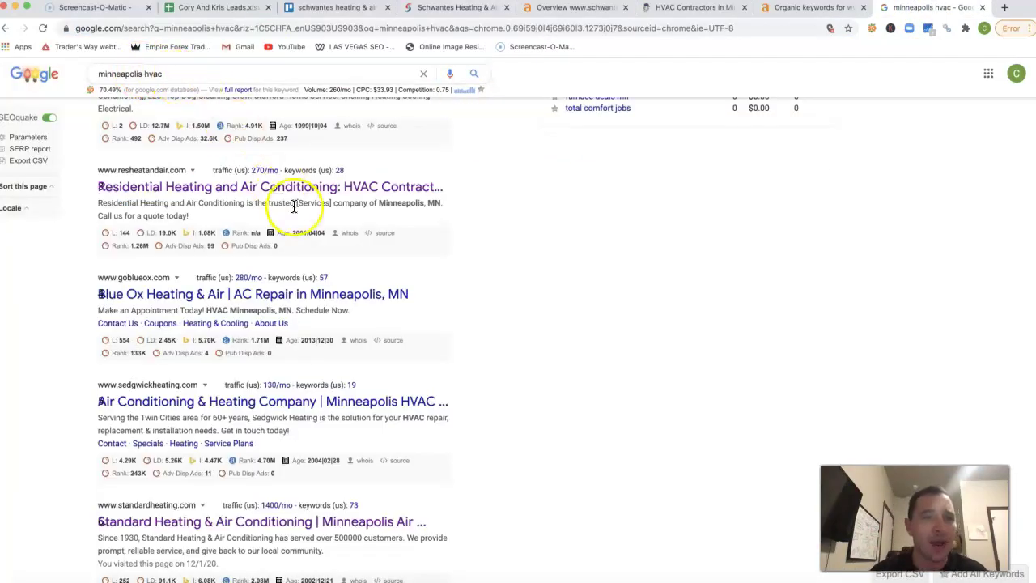
pyautogui.scroll(10, 301, 418)
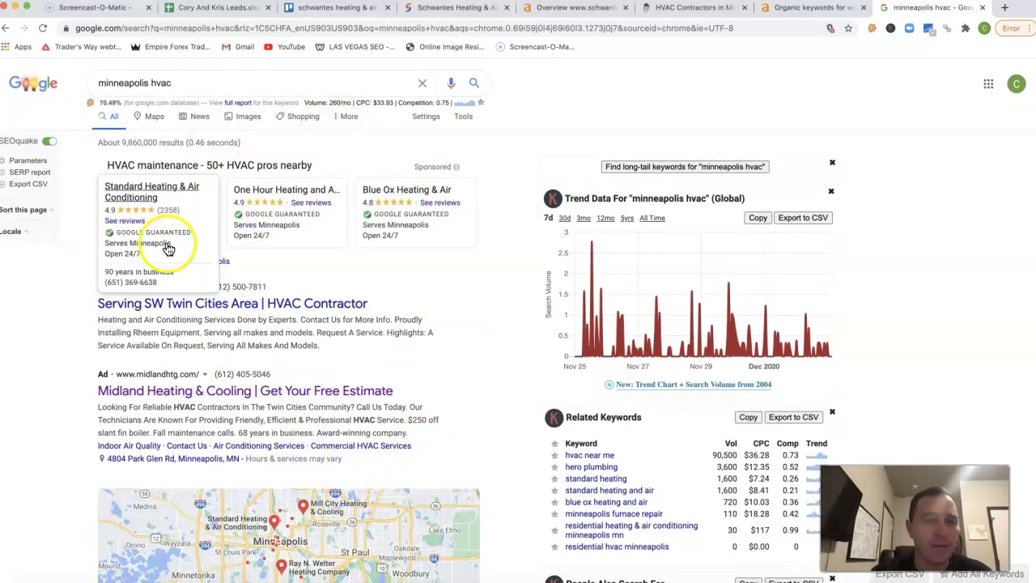
pyautogui.moveTo(148, 239)
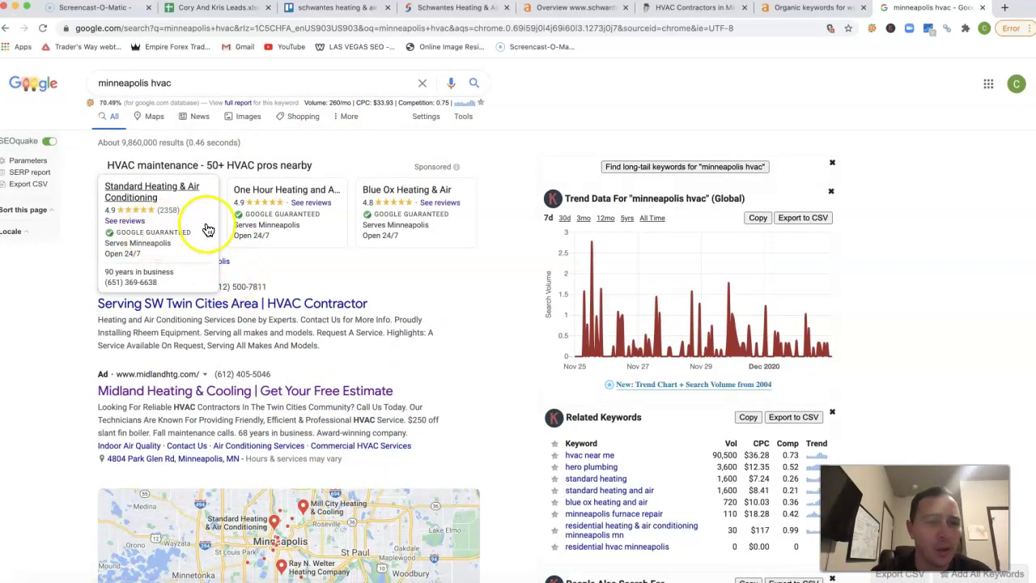
pyautogui.moveTo(414, 229)
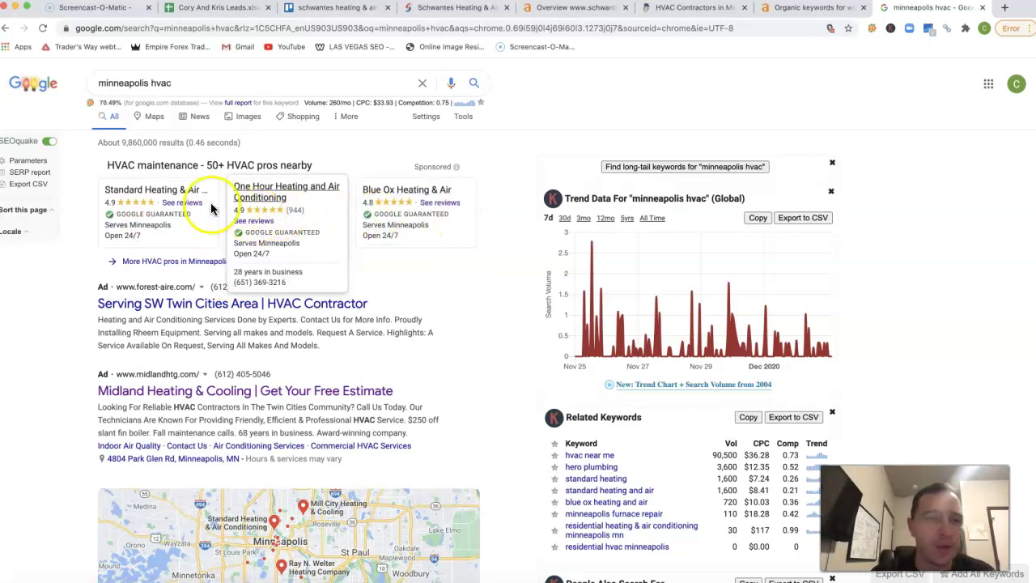
pyautogui.moveTo(251, 232)
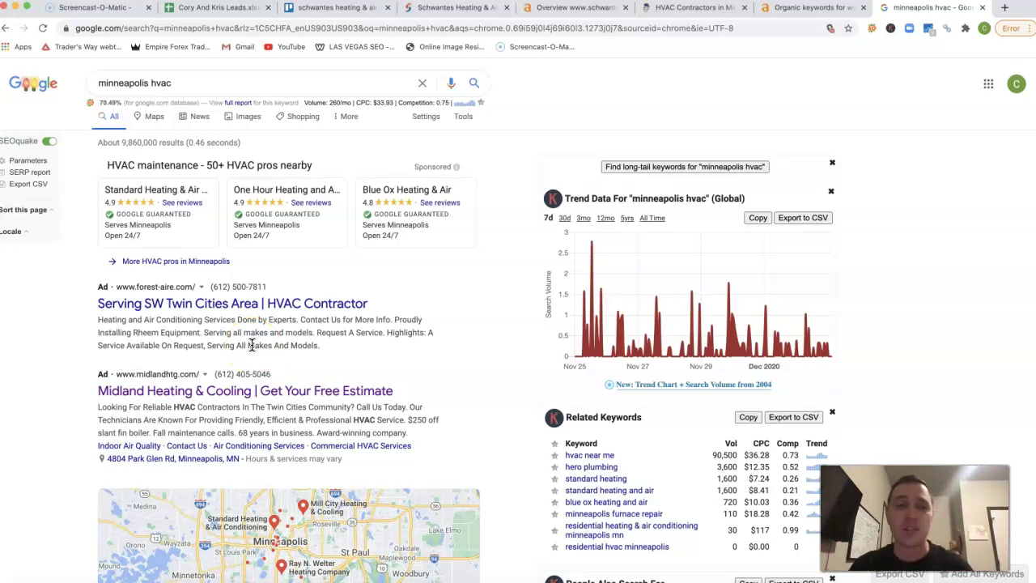
pyautogui.scroll(-5, 251, 346)
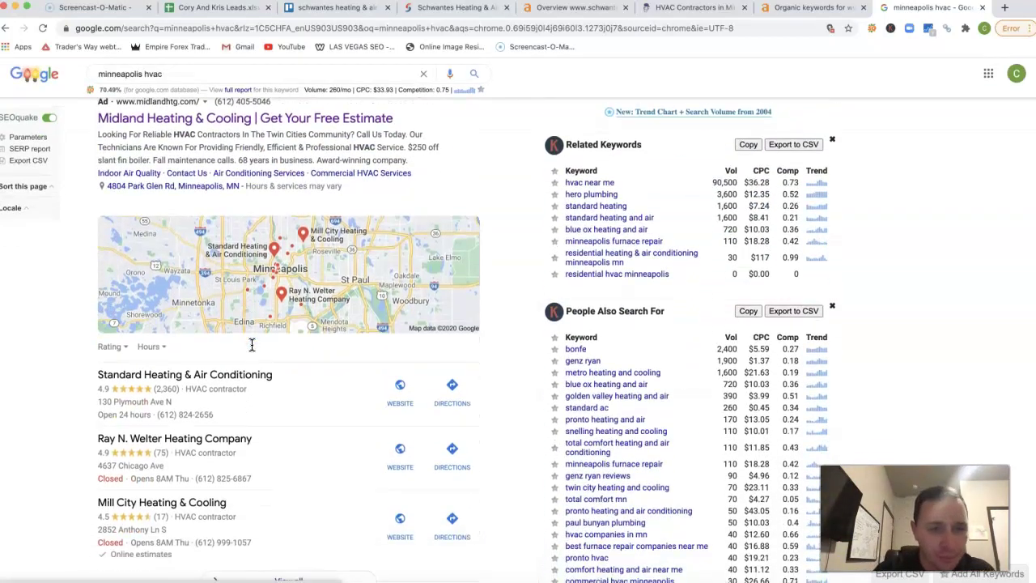
pyautogui.scroll(1, 279, 292)
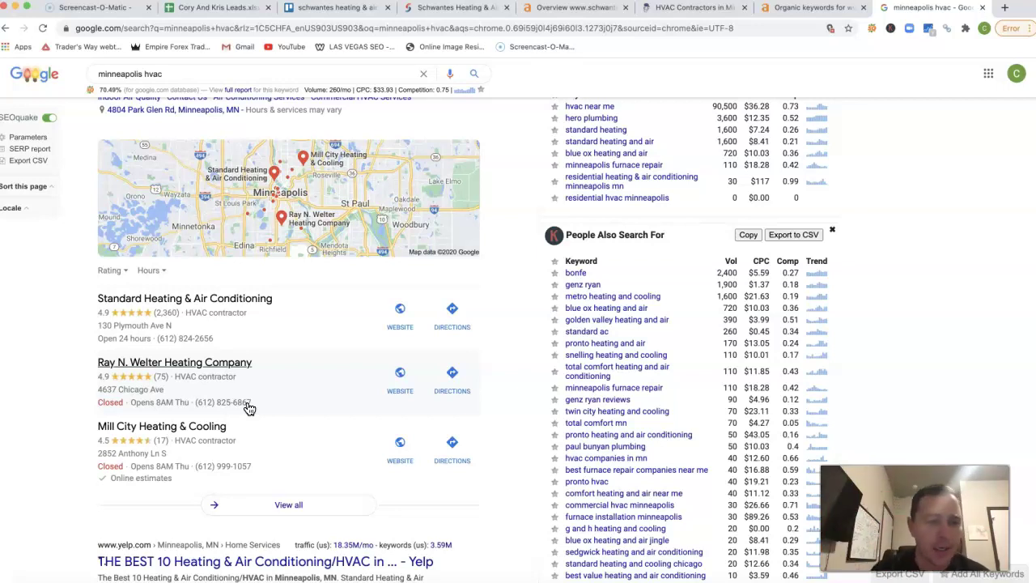
pyautogui.scroll(-1, 275, 356)
pyautogui.scroll(-4, 302, 364)
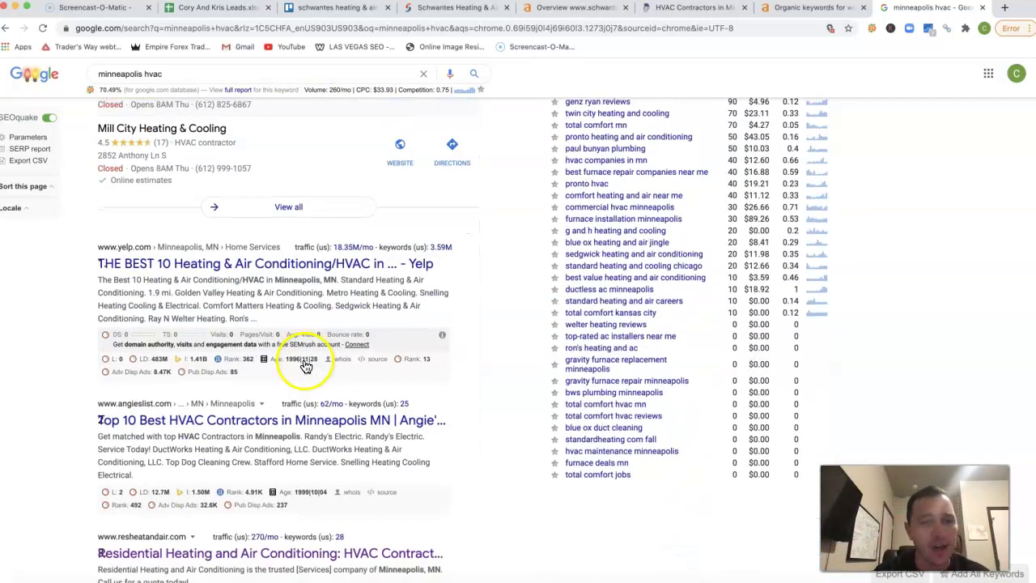
pyautogui.scroll(-3, 199, 348)
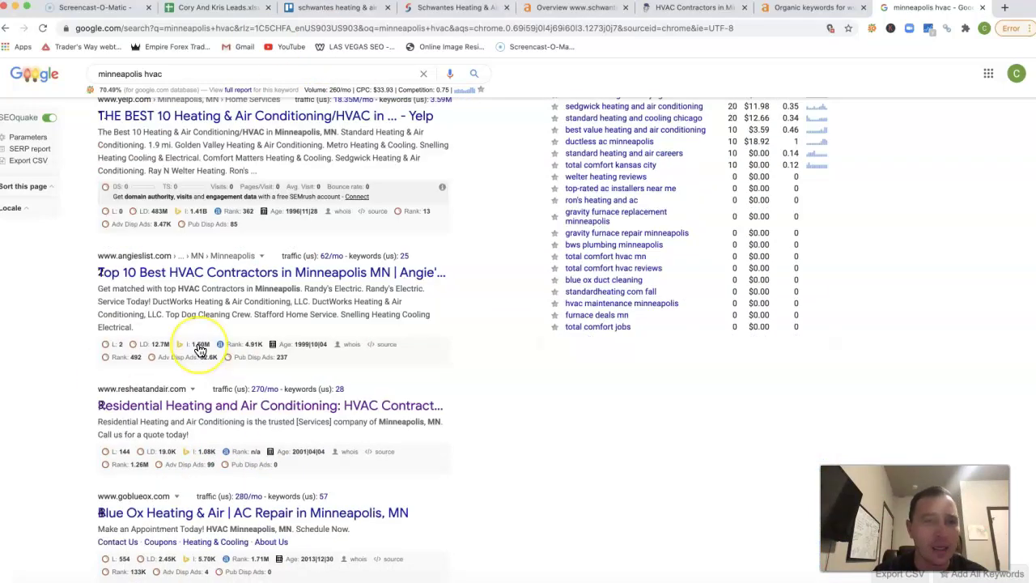
pyautogui.scroll(1, 200, 350)
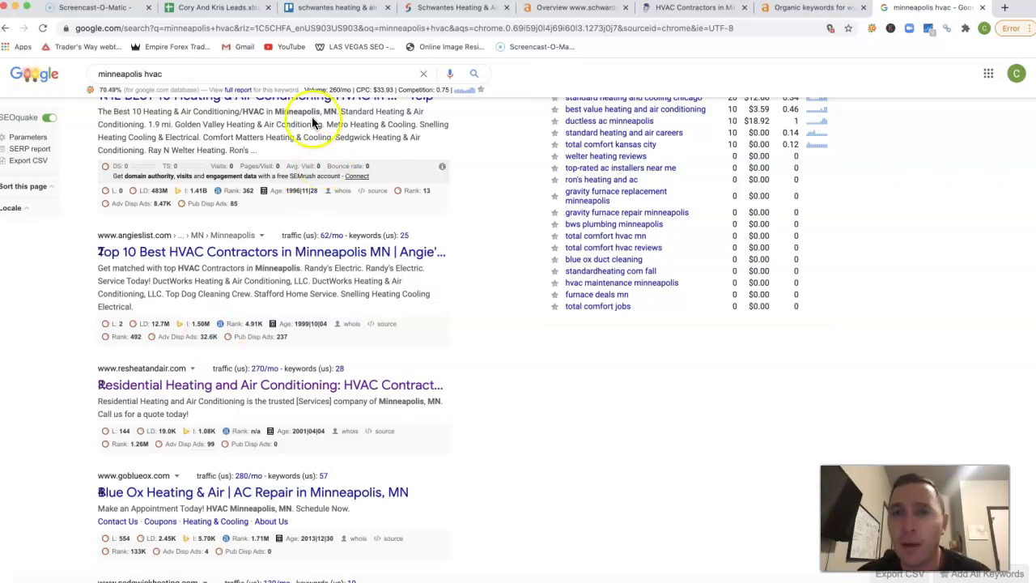
# - Check schwantesheating.com's Ahrefs overview, then open its 367 organic keywords report
pyautogui.click(463, 8)
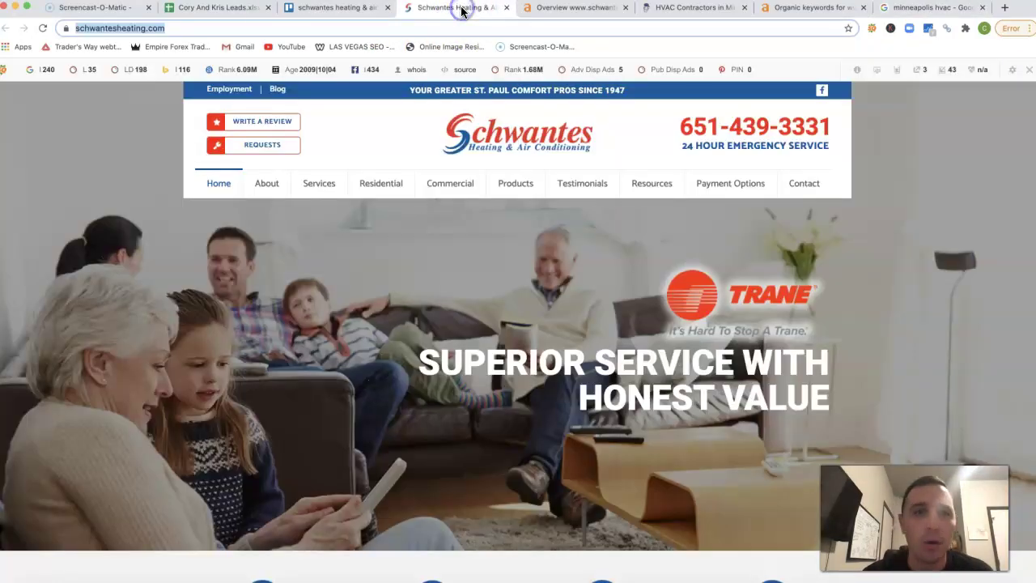
pyautogui.click(140, 29)
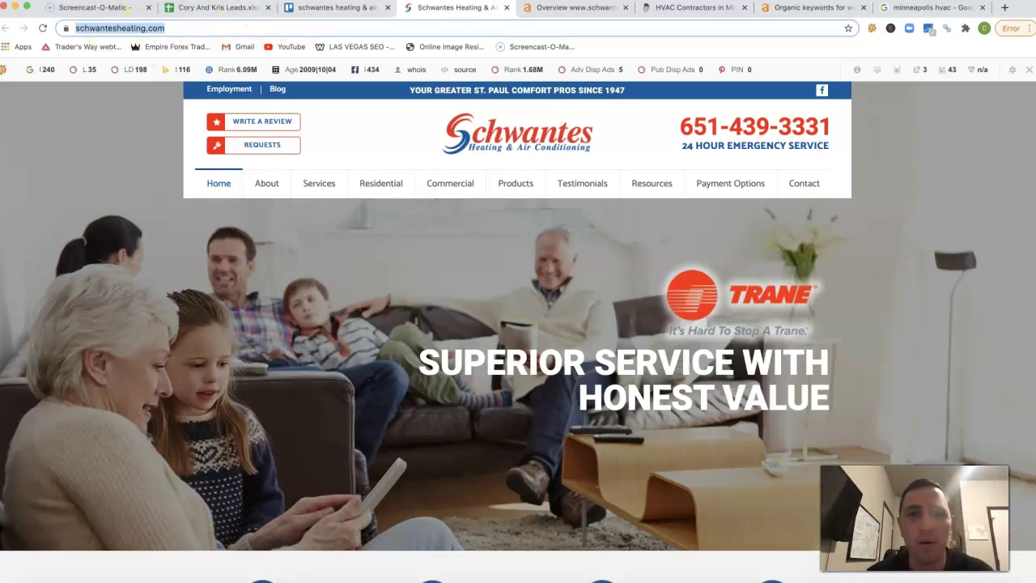
pyautogui.click(569, 8)
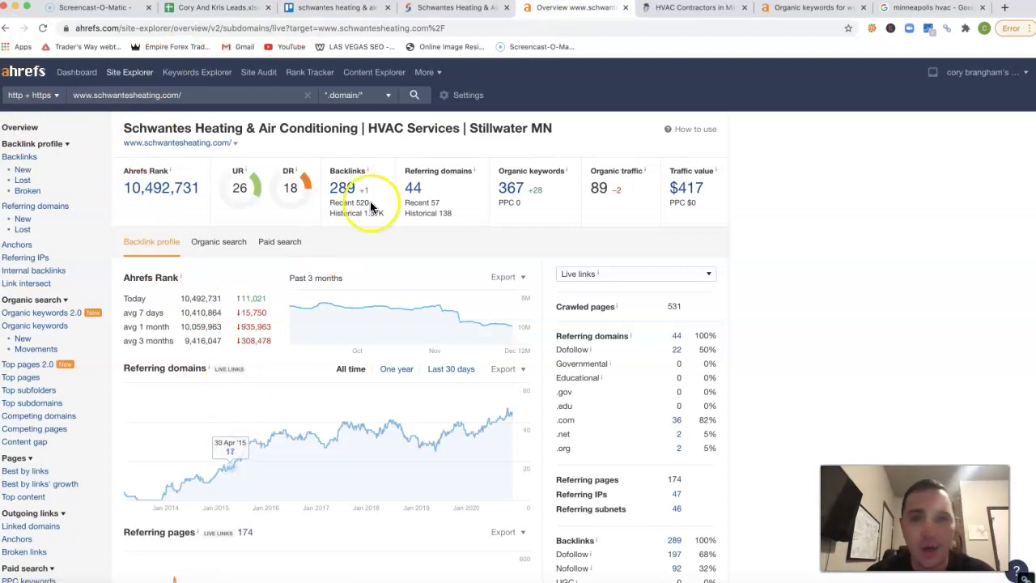
pyautogui.click(516, 197)
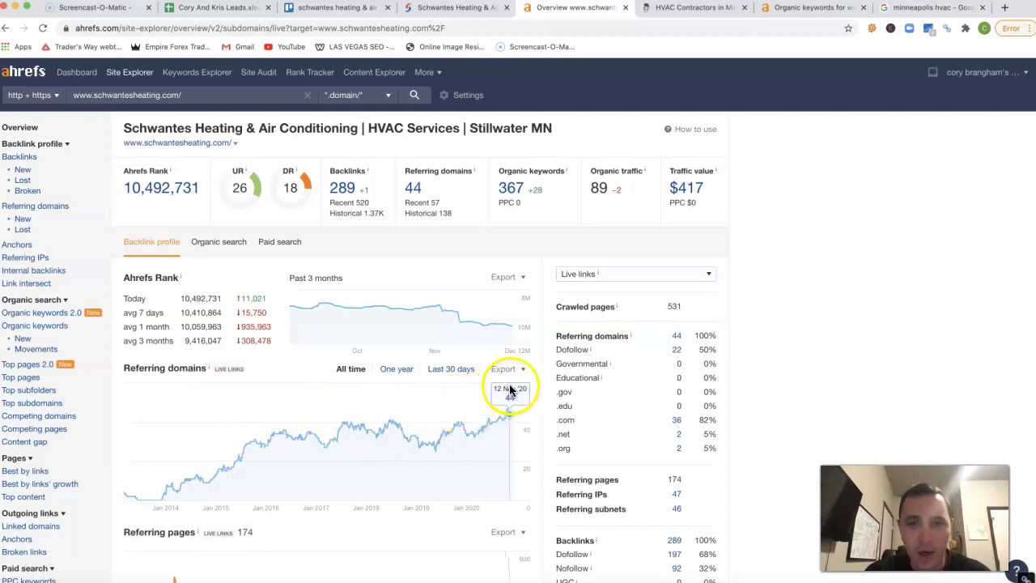
pyautogui.click(511, 194)
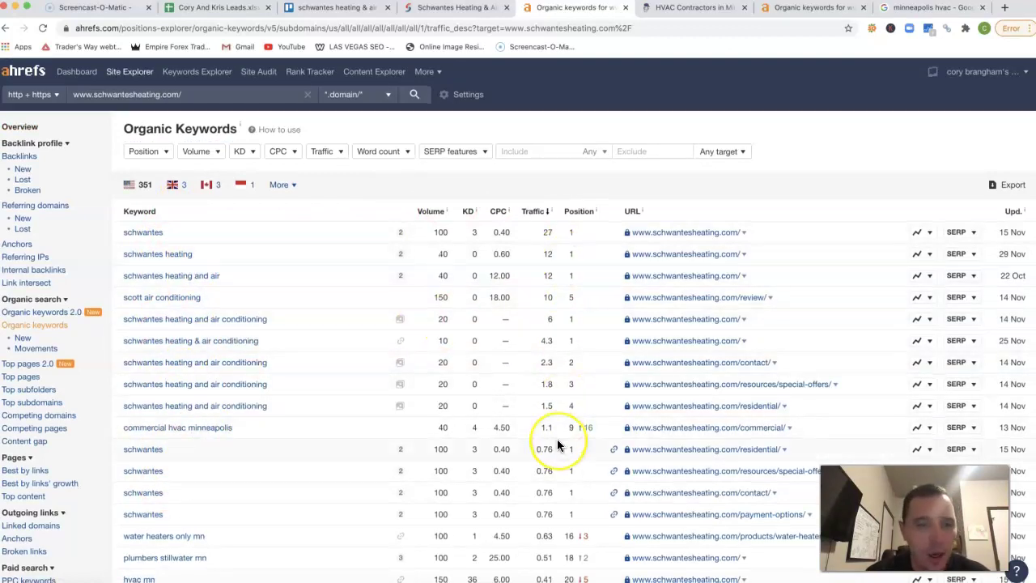
pyautogui.scroll(-6, 557, 439)
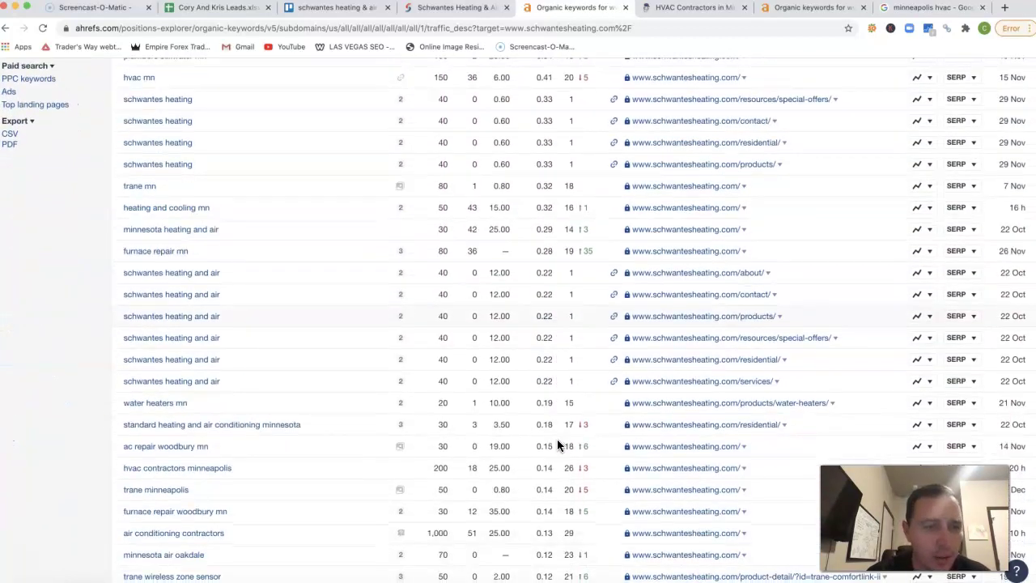
pyautogui.scroll(-2, 557, 439)
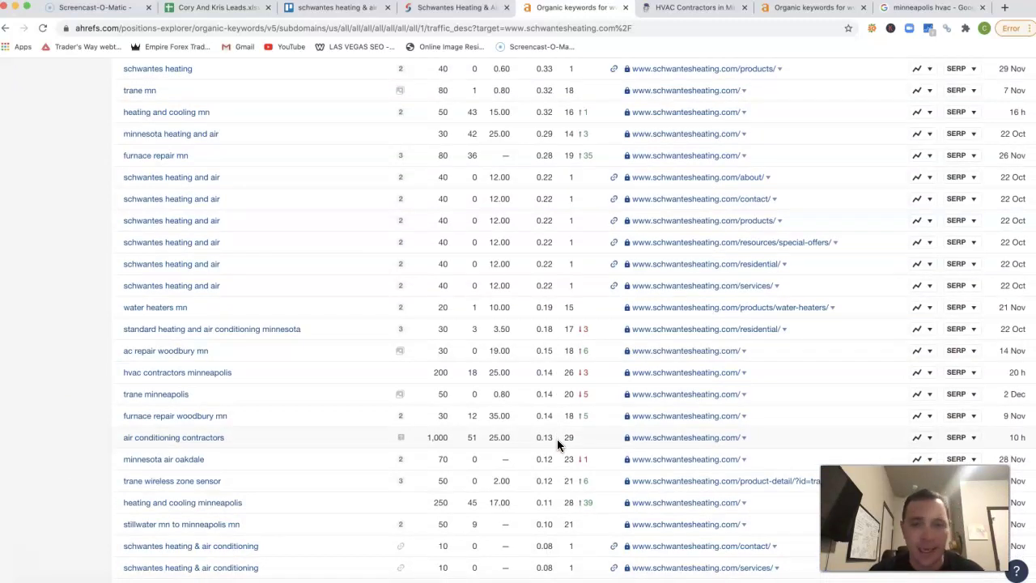
pyautogui.scroll(-4, 557, 438)
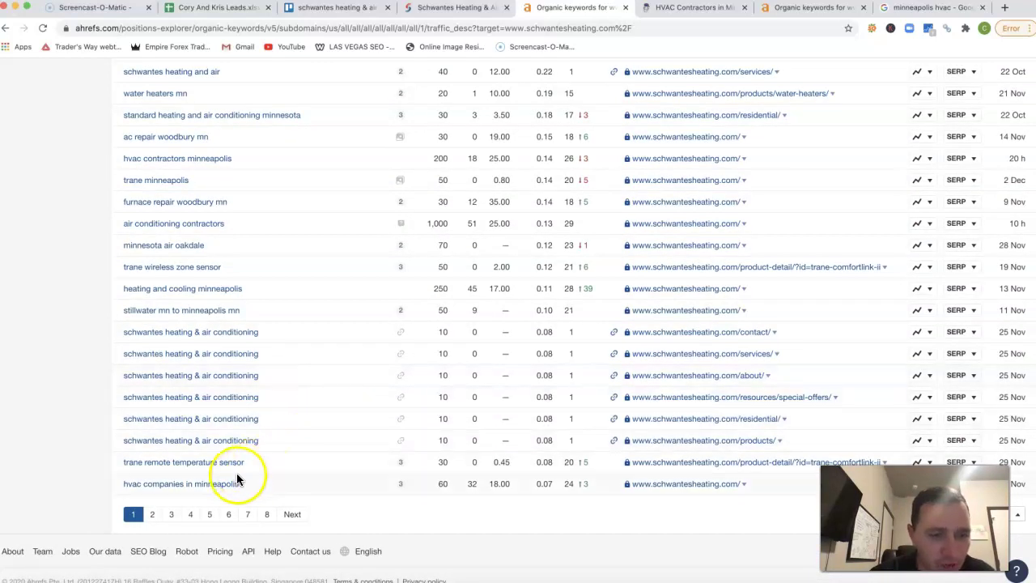
pyautogui.moveTo(587, 486)
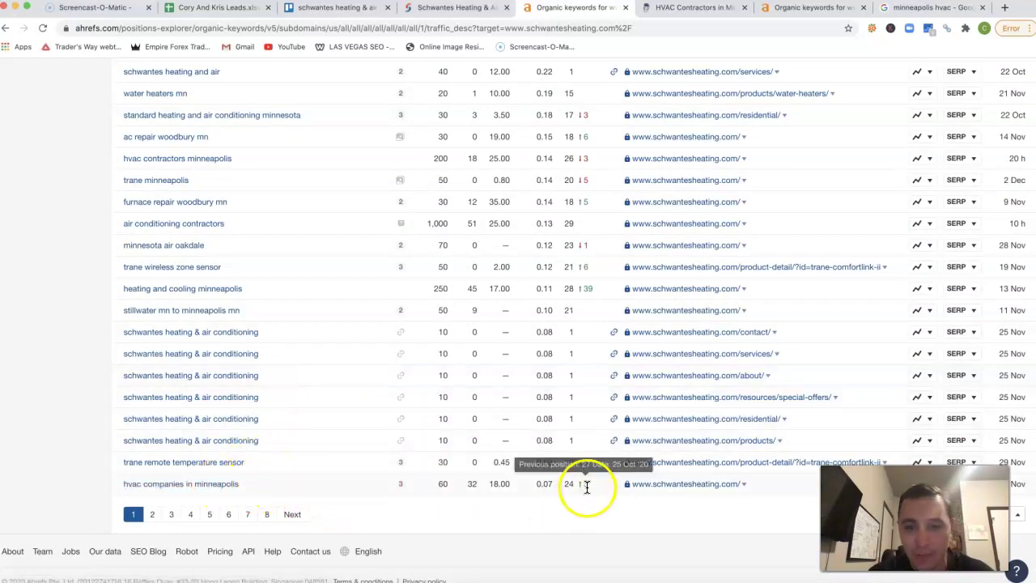
pyautogui.scroll(20, 496, 481)
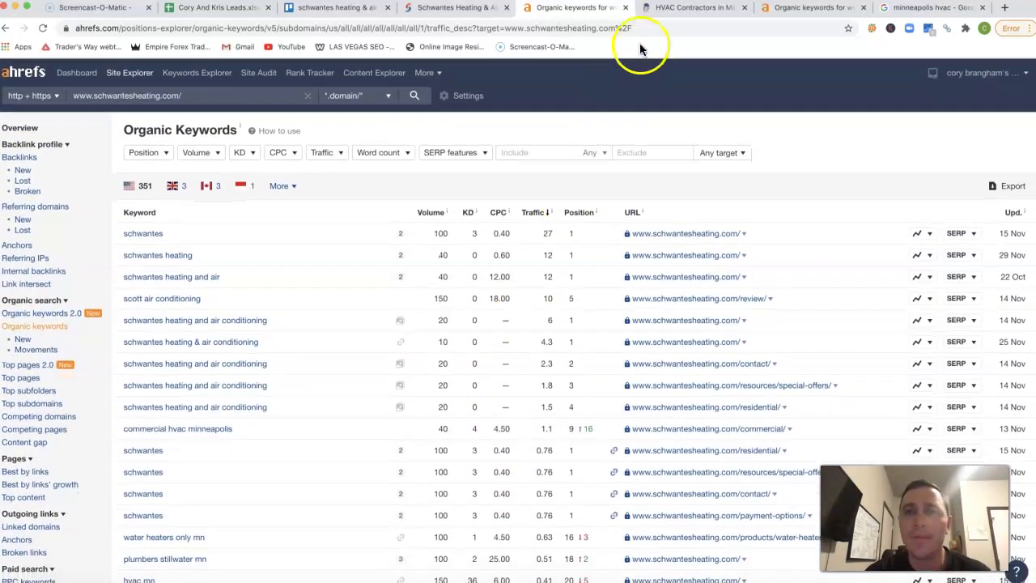
# - Glance at the Residential Heating site, then open resheatandair.com's Ahrefs overview showing DR 6 and 5.98K backlinks
pyautogui.click(698, 8)
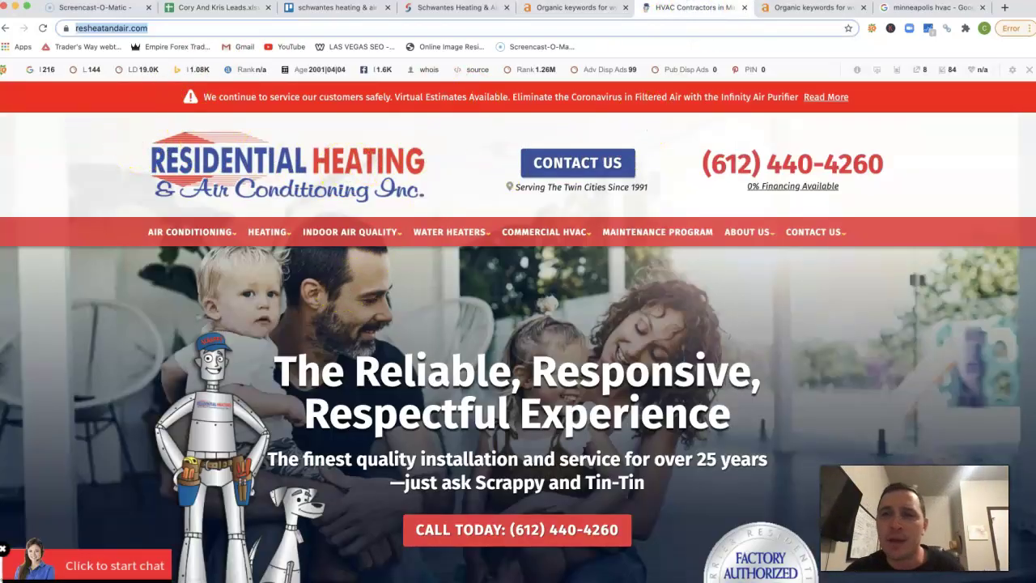
pyautogui.click(797, 7)
pyautogui.scroll(3, 456, 152)
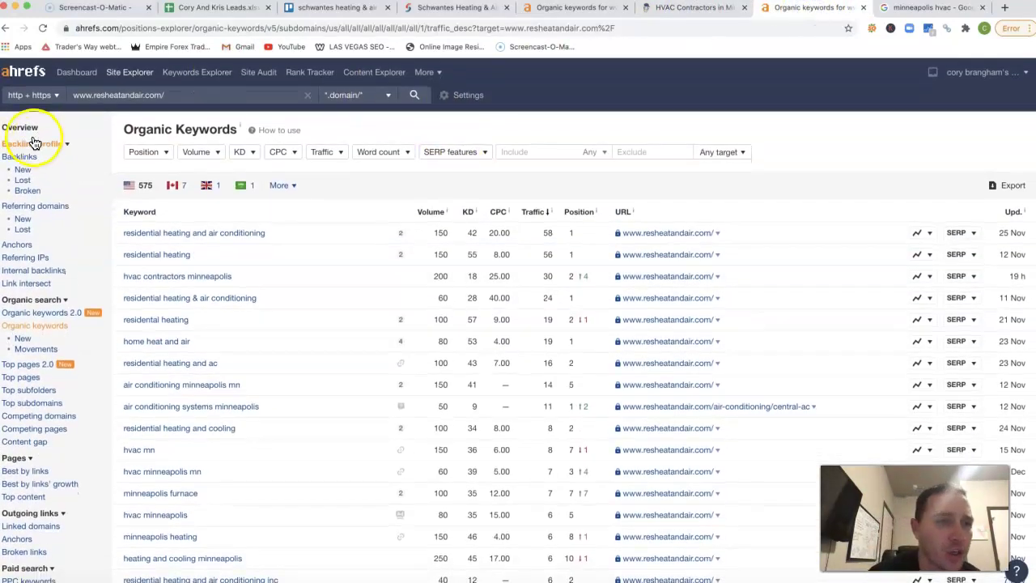
pyautogui.click(23, 129)
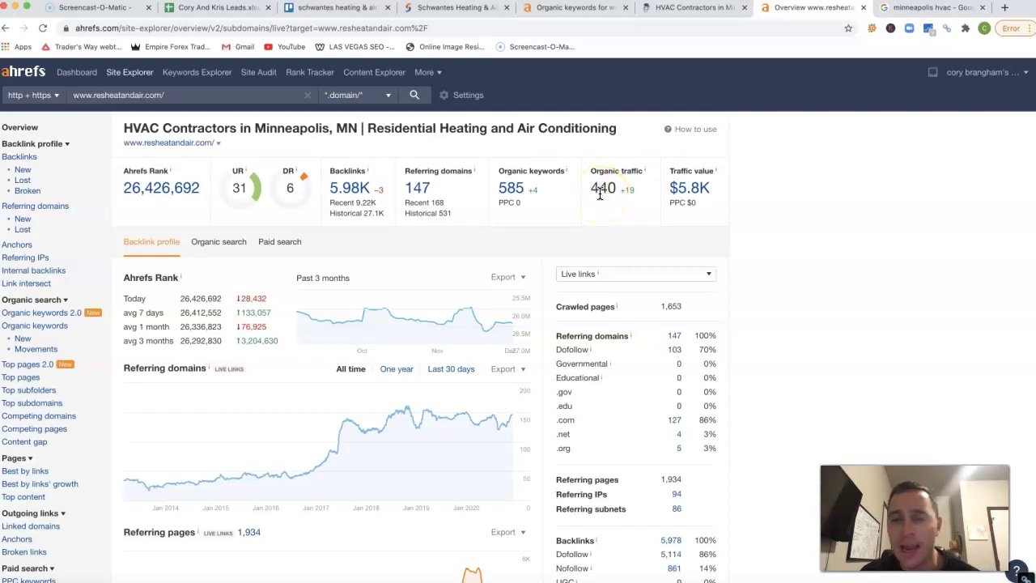
# - Open the 585 organic keywords report for resheatandair.com from its overview
pyautogui.click(511, 190)
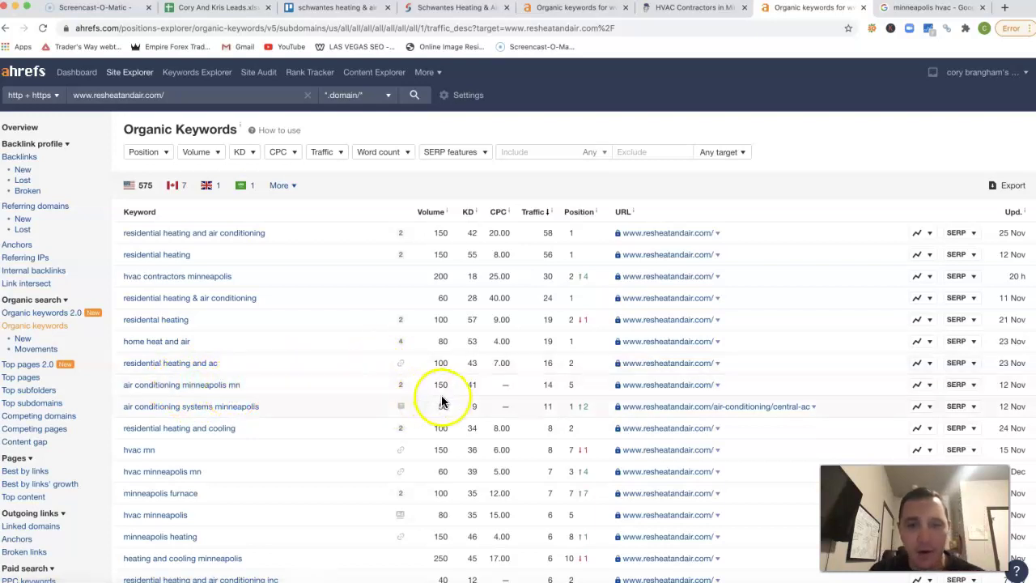
pyautogui.scroll(-2, 437, 406)
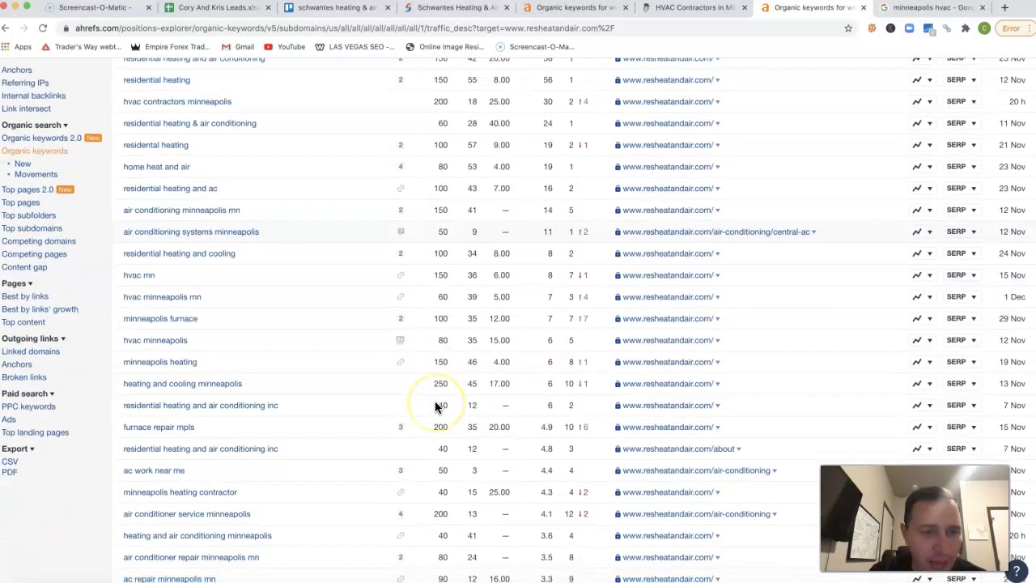